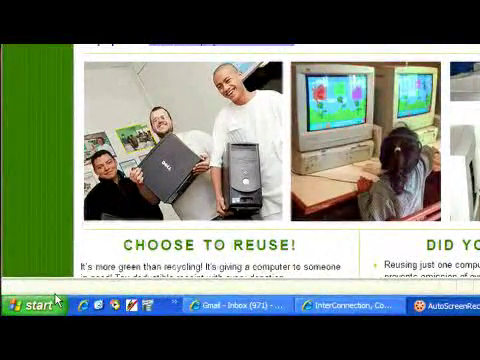
Browse to Shared Documents through My Computer and copy Shopping List.doc.
left_click(58, 298)
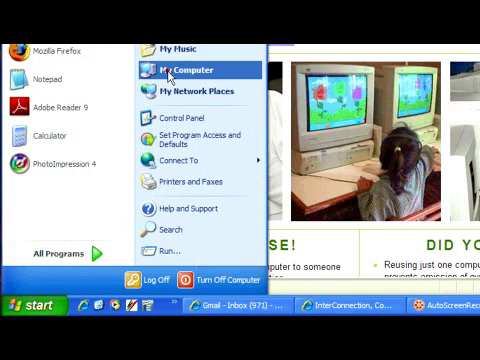
left_click(168, 72)
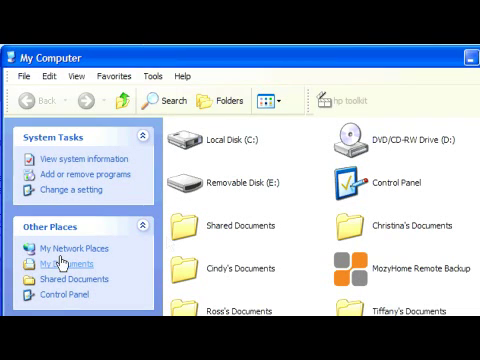
left_click(178, 228)
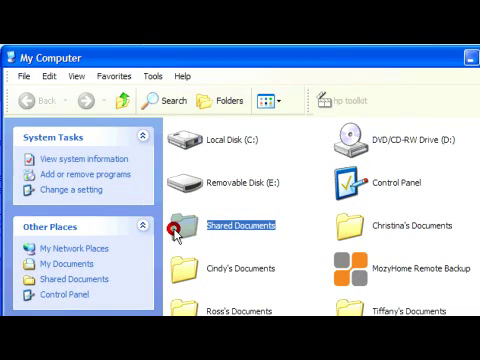
double_click(176, 231)
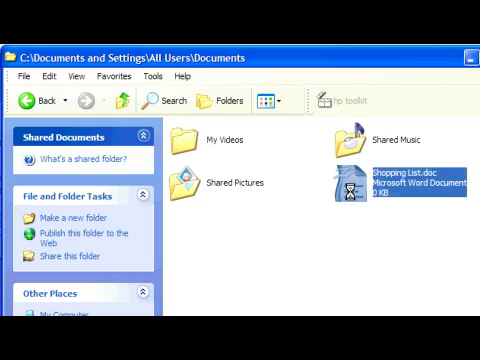
right_click(349, 190)
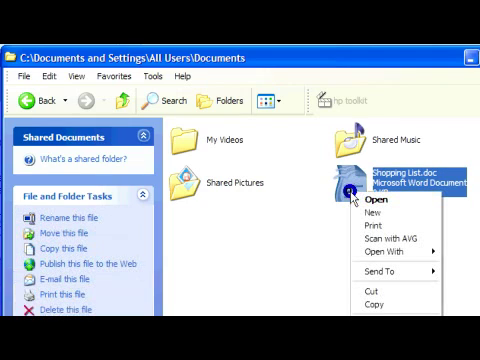
left_click(369, 307)
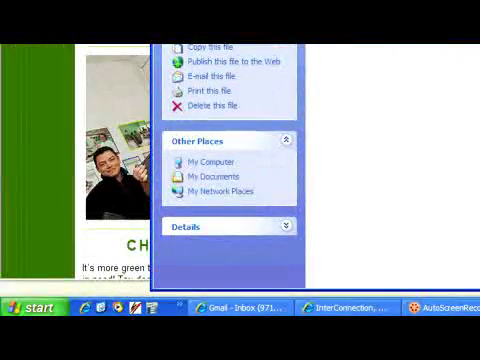
Go to E:\Test on Removable Disk (E:) and paste Shopping List.doc there.
left_click(38, 307)
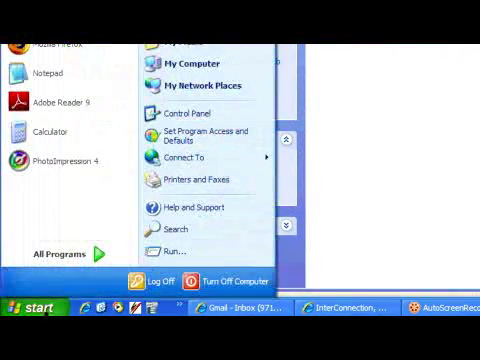
left_click(200, 64)
double_click(246, 238)
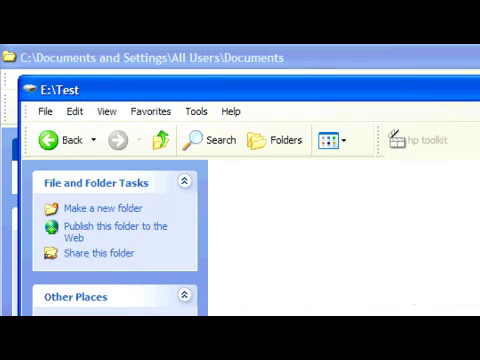
right_click(240, 197)
left_click(282, 269)
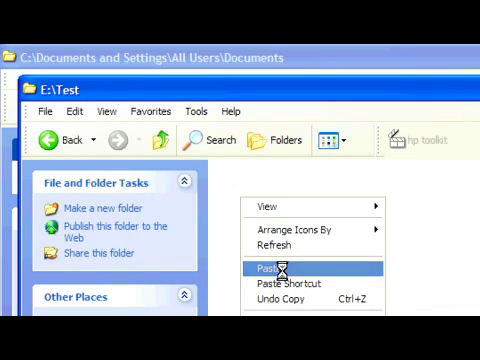